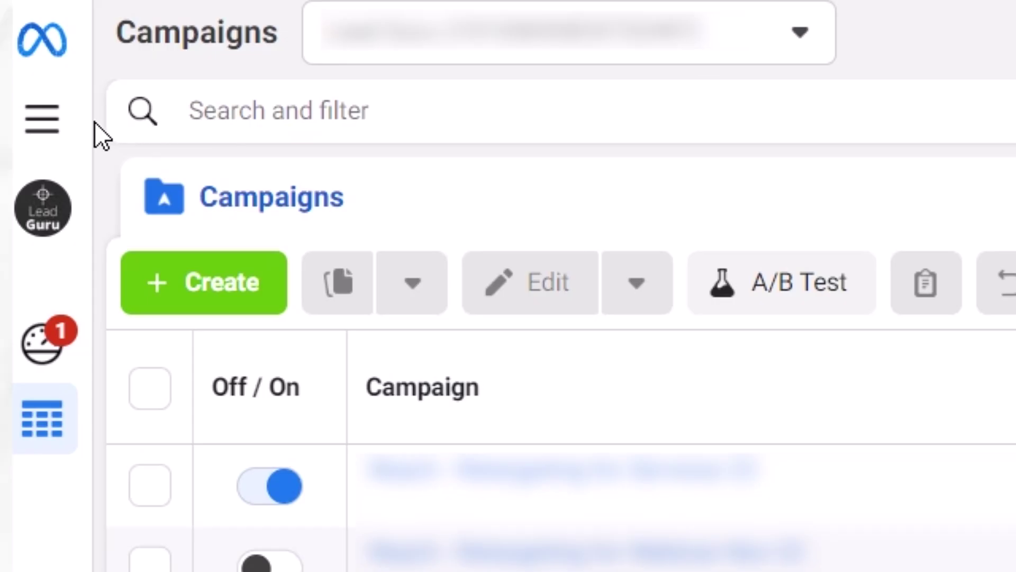
- Go to Brand safety from the business tools menu and open its Delivery reports page
left_click(59, 121)
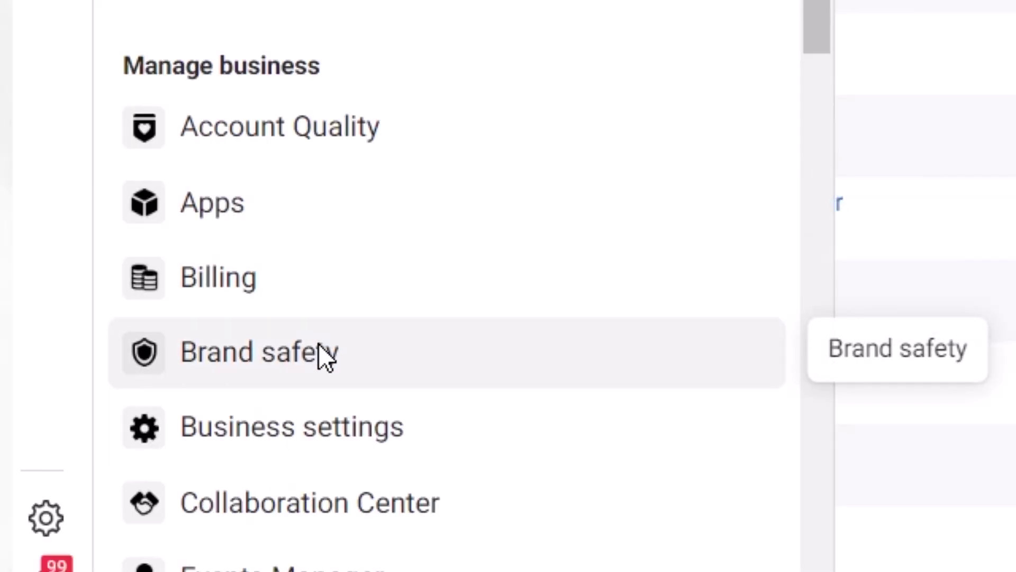
left_click(319, 346)
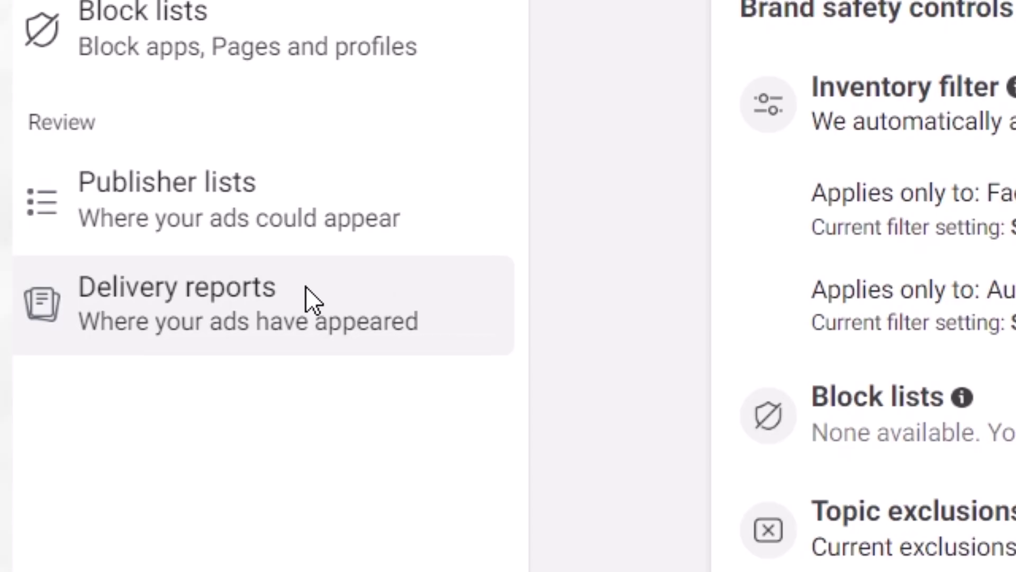
left_click(307, 296)
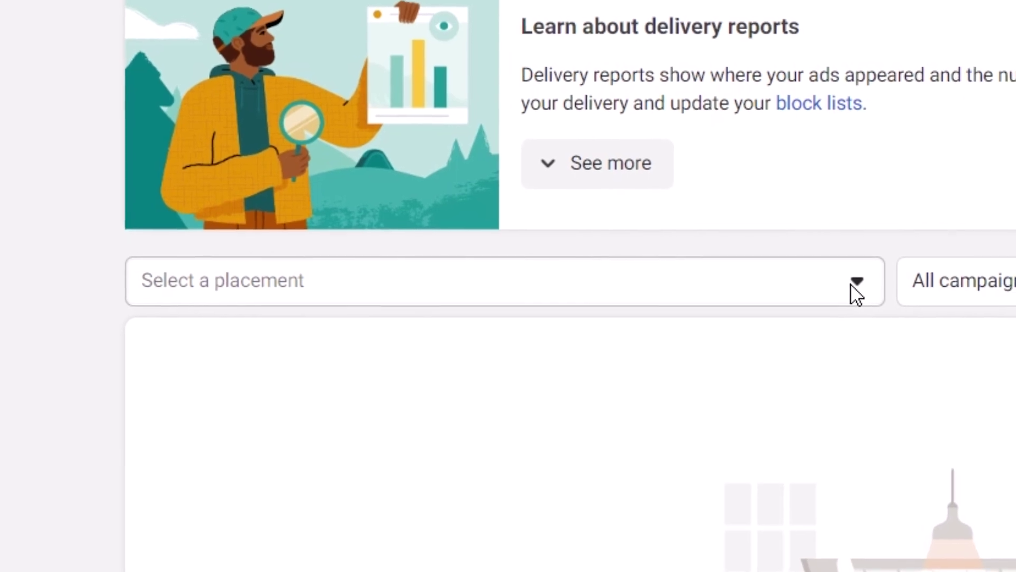
- Set the delivery report placement to Facebook in-stream videos
left_click(556, 209)
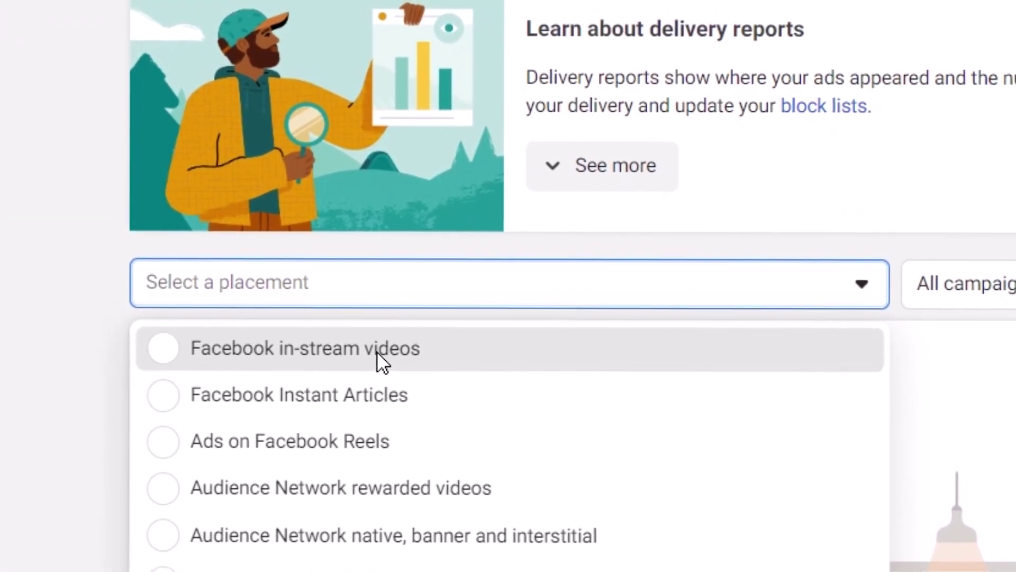
left_click(377, 354)
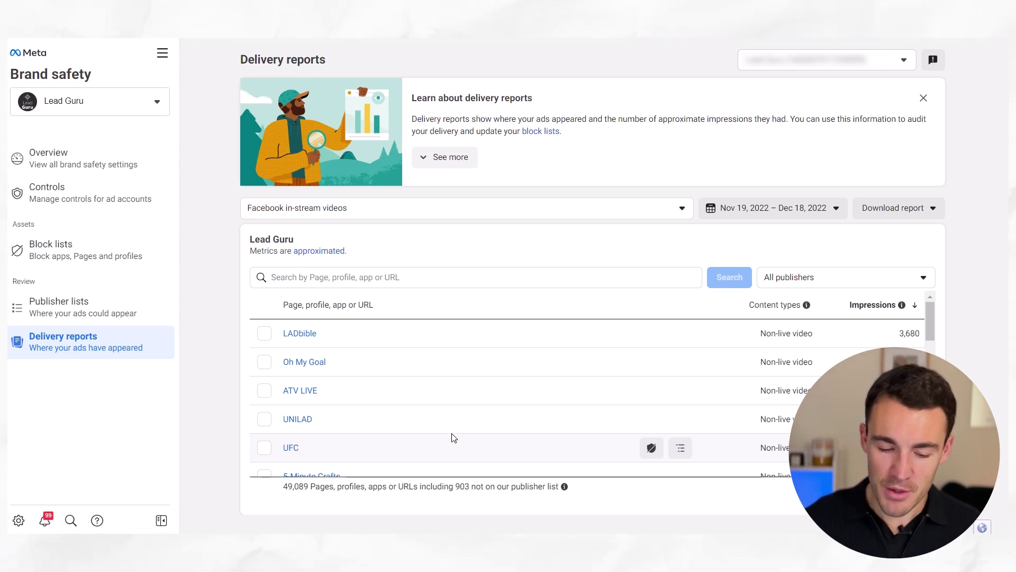
scroll(453, 437, "down", 2)
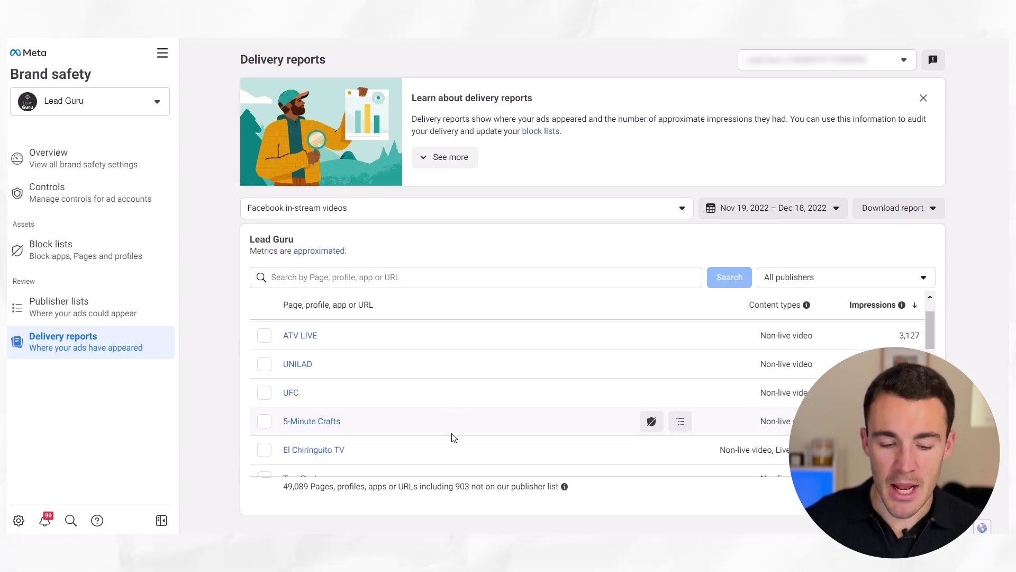
scroll(454, 438, "down", 2)
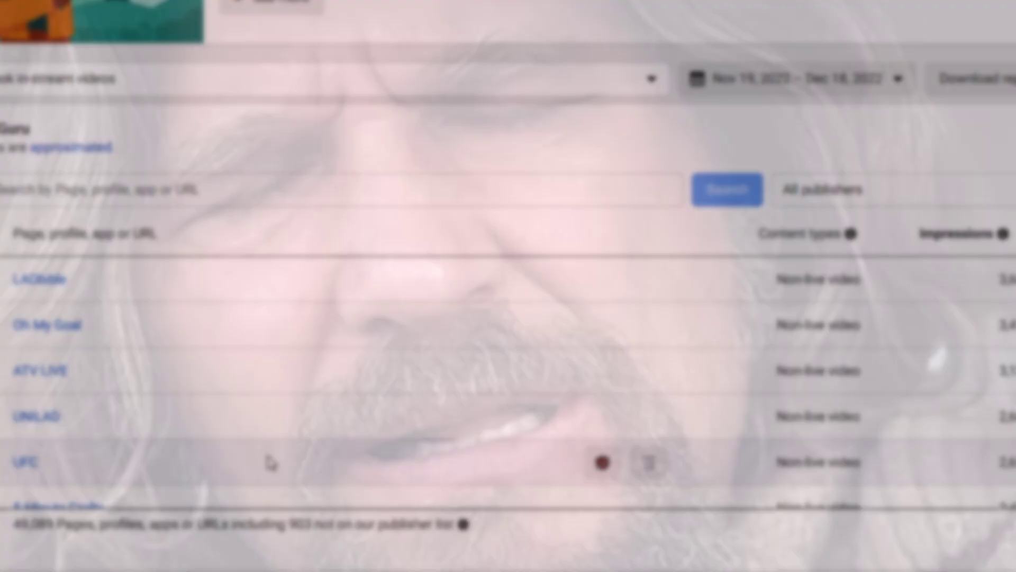
scroll(270, 462, "down", 3)
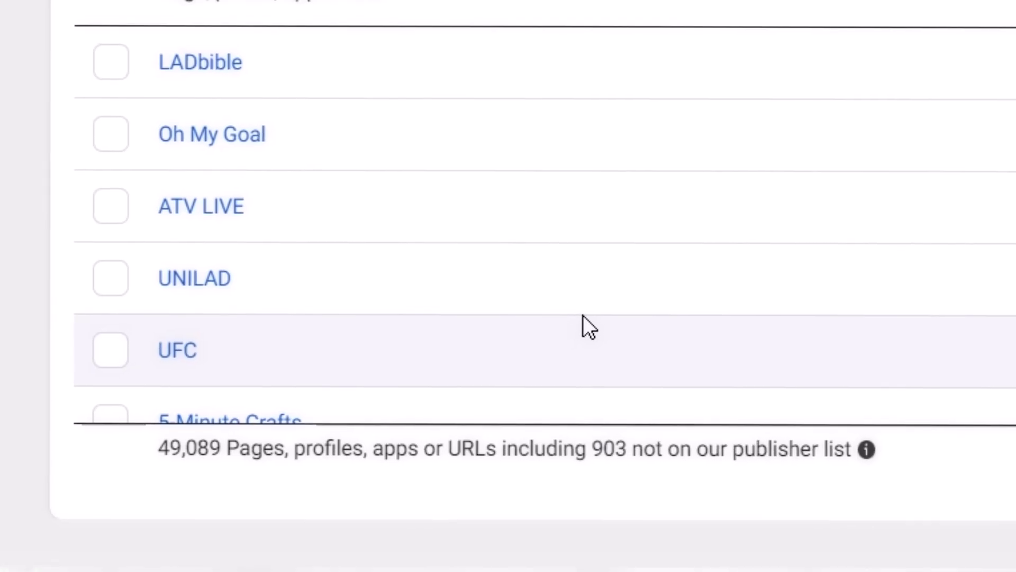
scroll(451, 433, "down", 1)
scroll(582, 313, "down", 2)
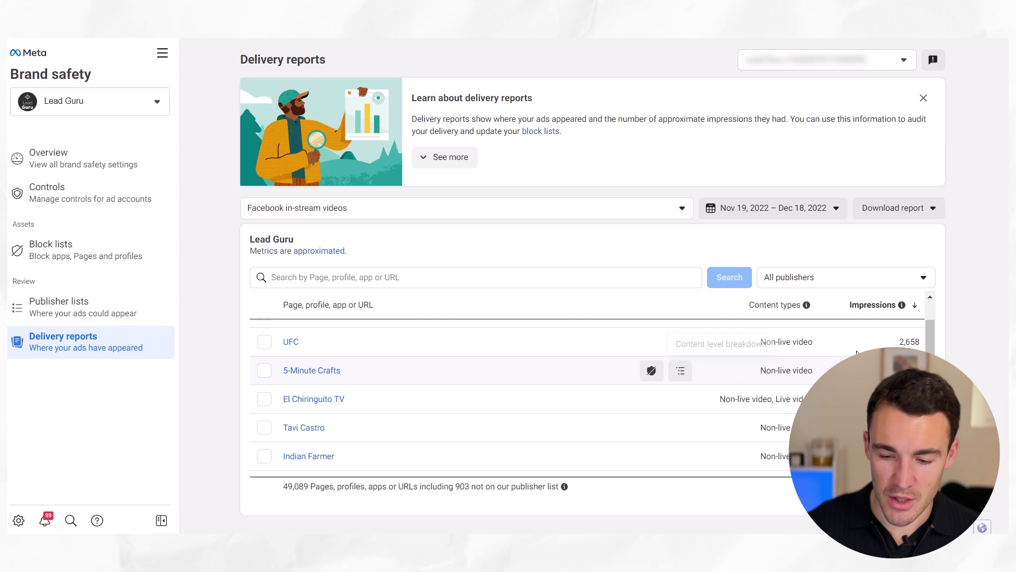
- Switch the report placement to Audience Network native, banner and interstitial
scroll(509, 390, "down", 3)
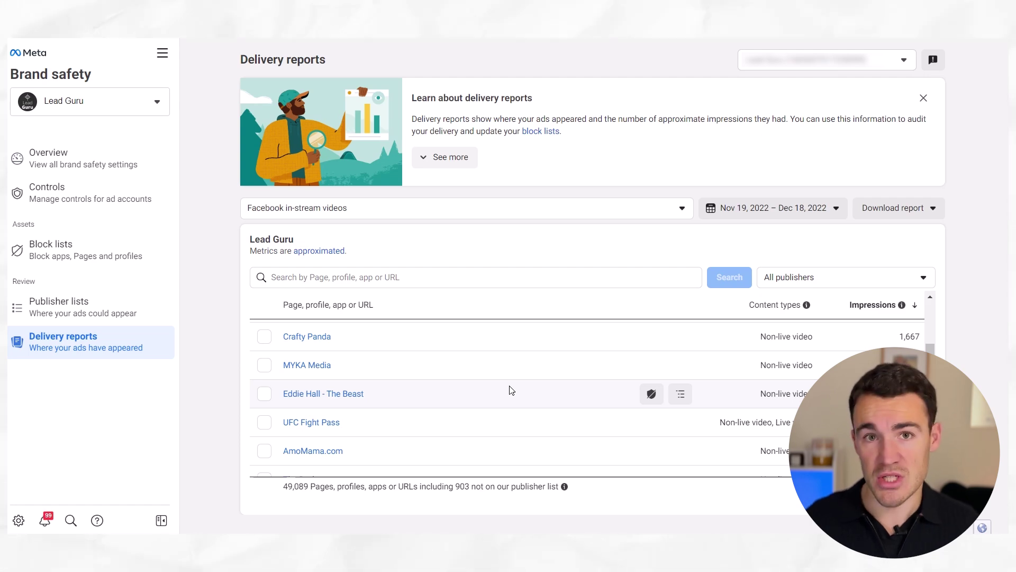
left_click(345, 207)
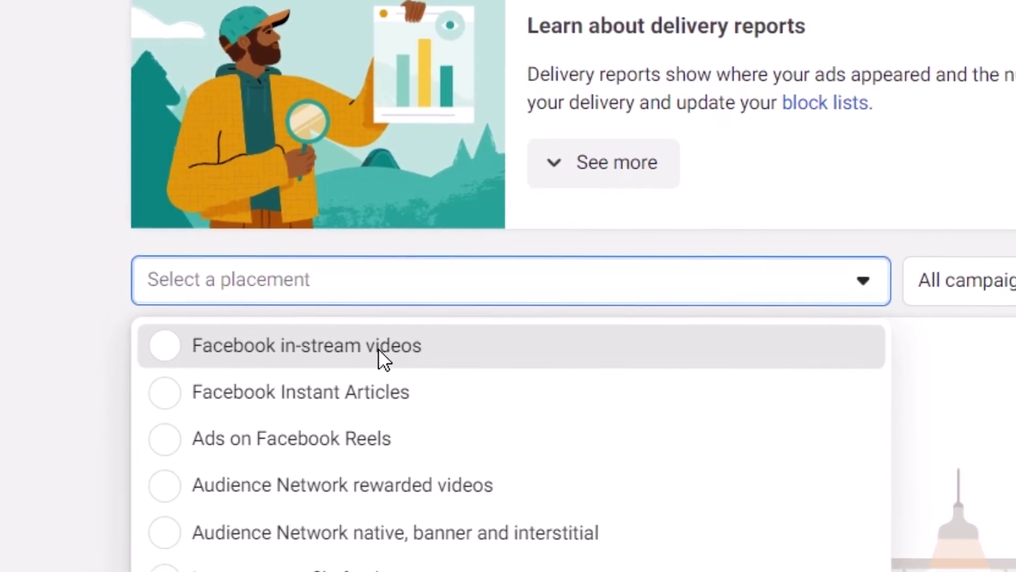
left_click(379, 349)
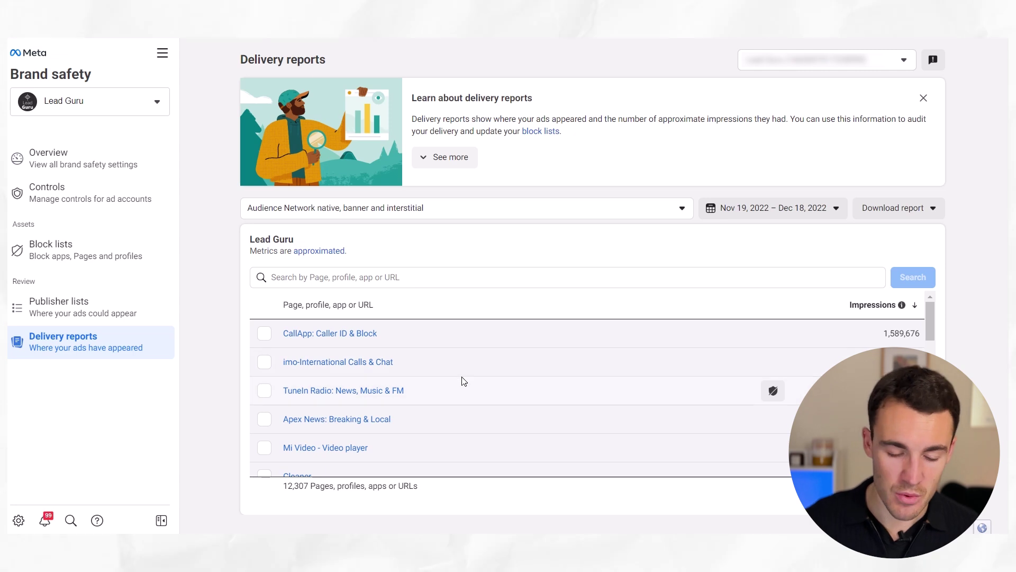
scroll(464, 381, "down", 1)
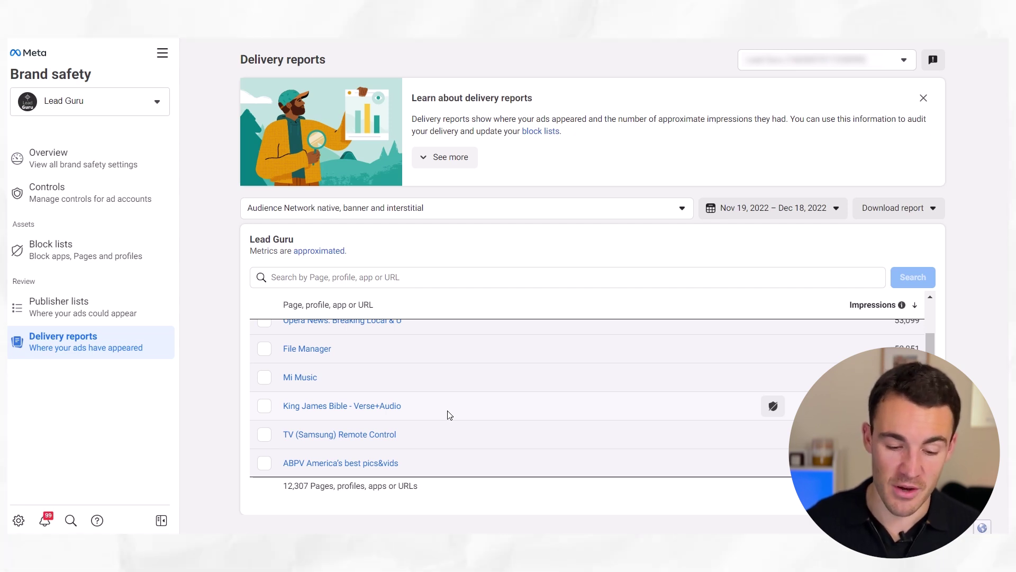
scroll(448, 415, "down", 3)
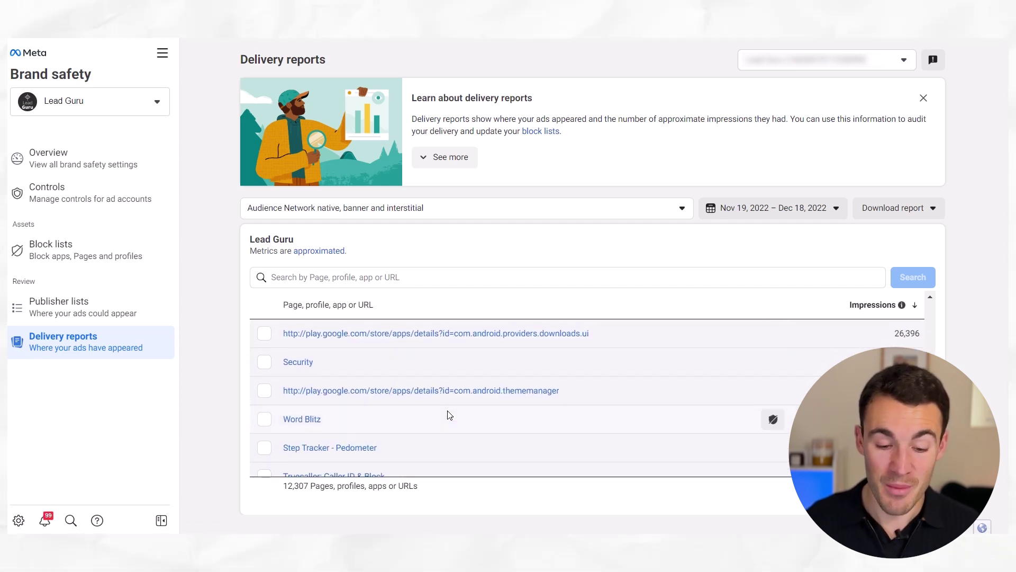
scroll(448, 415, "down", 1)
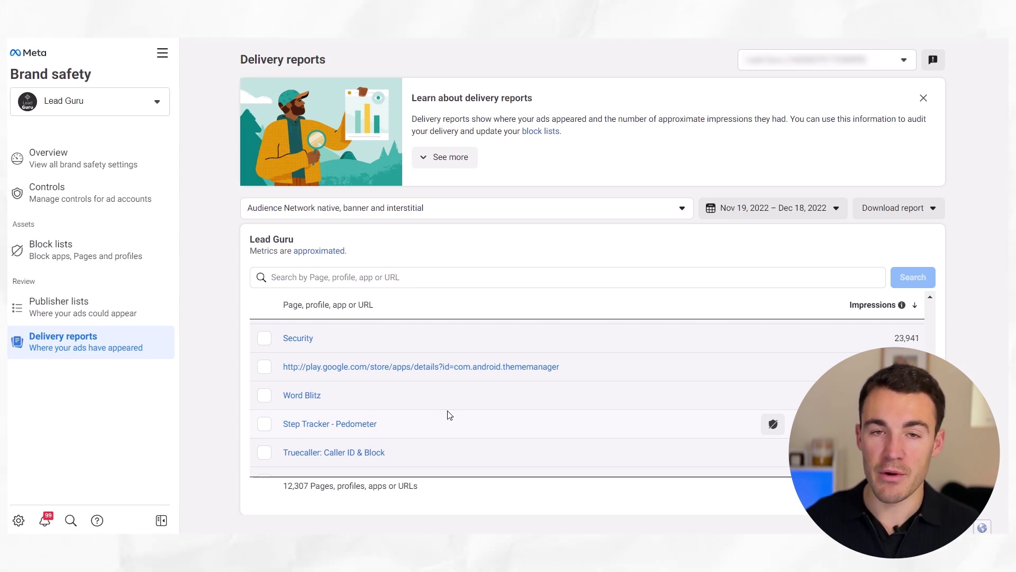
- Reopen the placement list, then view and scroll through the #allmembers channel's 54 members
left_click(420, 208)
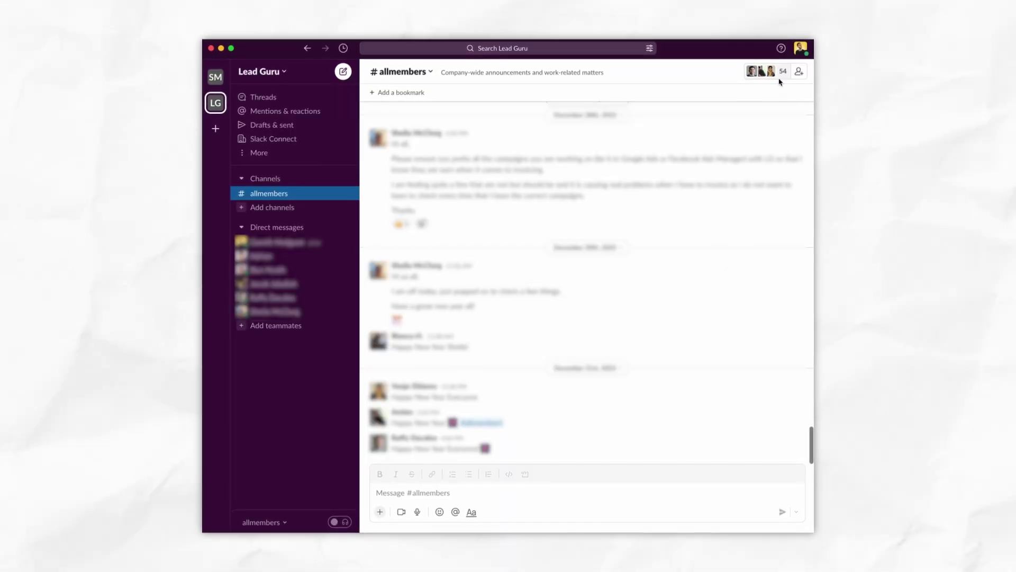
left_click(768, 70)
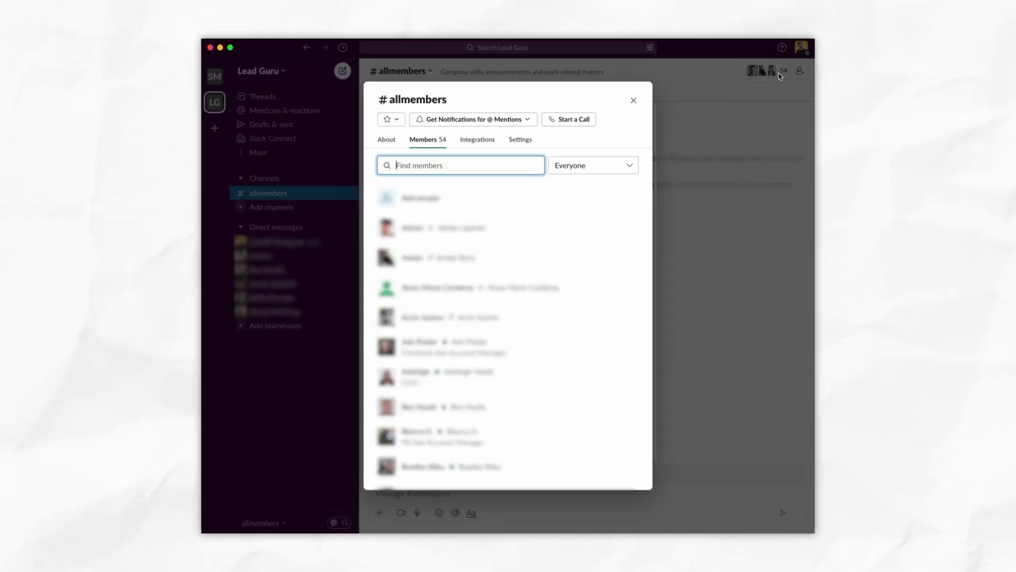
scroll(603, 218, "down", 10)
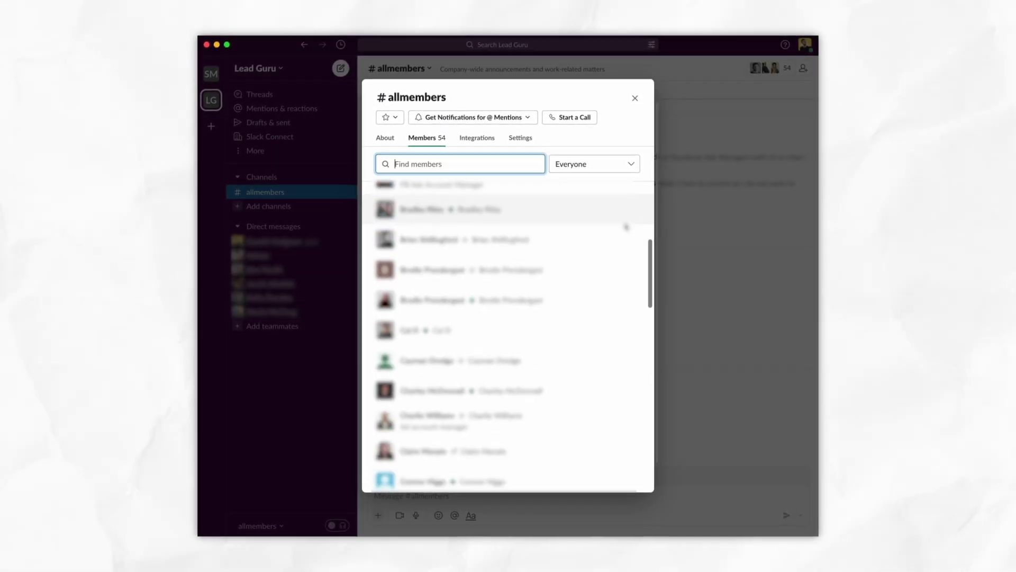
scroll(627, 229, "down", 15)
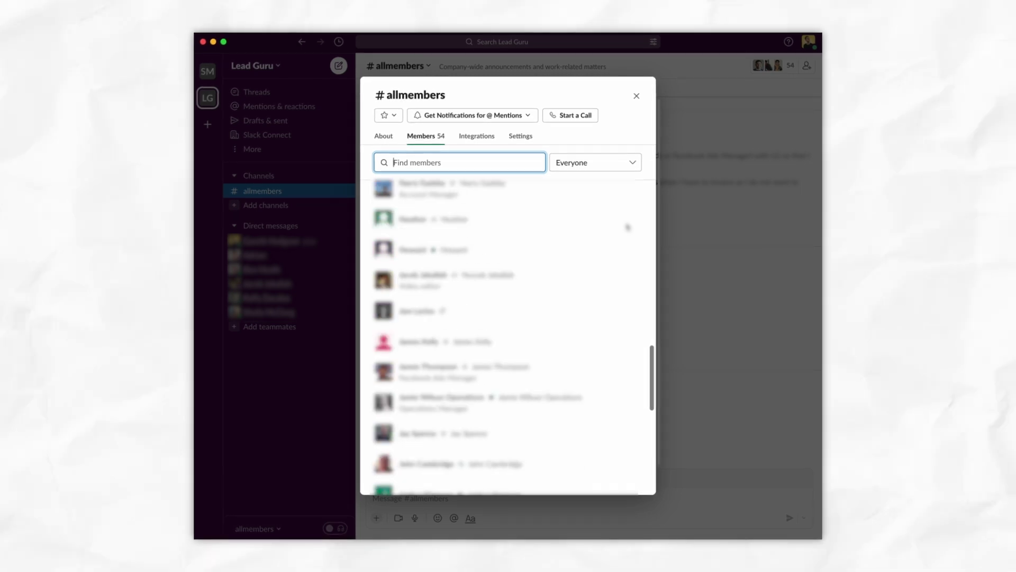
scroll(629, 227, "down", 15)
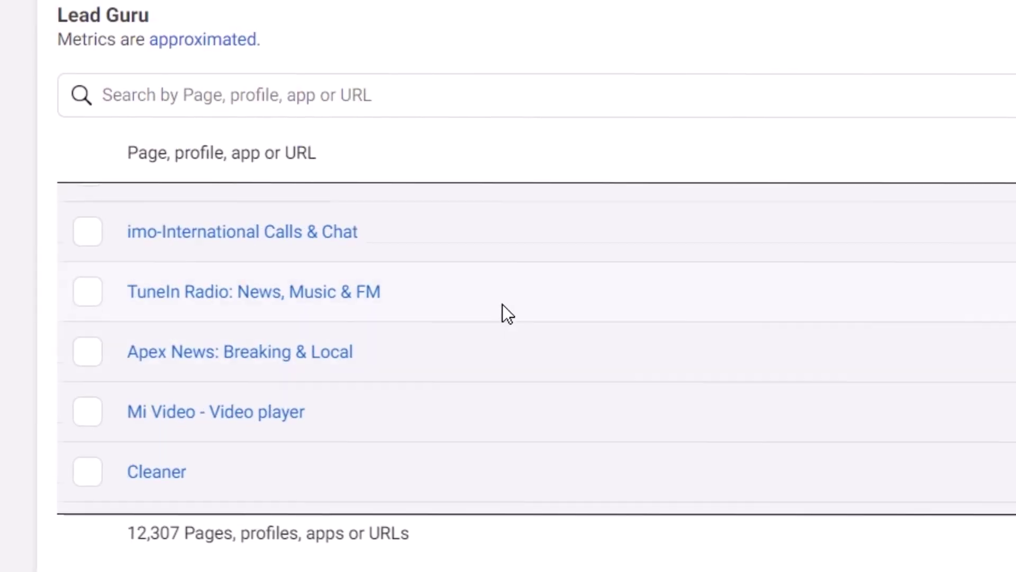
scroll(503, 303, "down", 2)
scroll(501, 311, "down", 4)
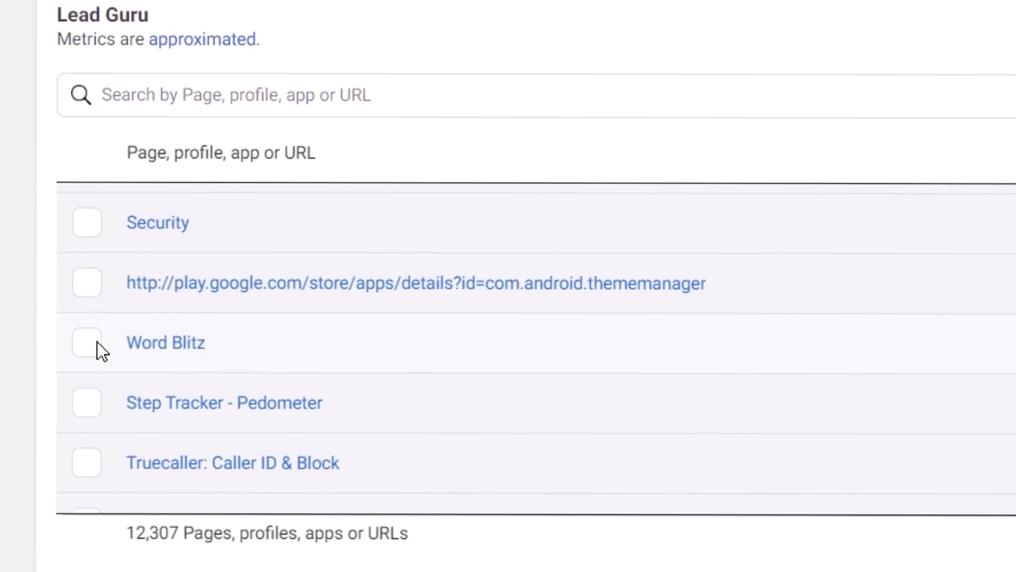
- Tick Word Blitz in the report and start a new block list containing it
left_click(266, 397)
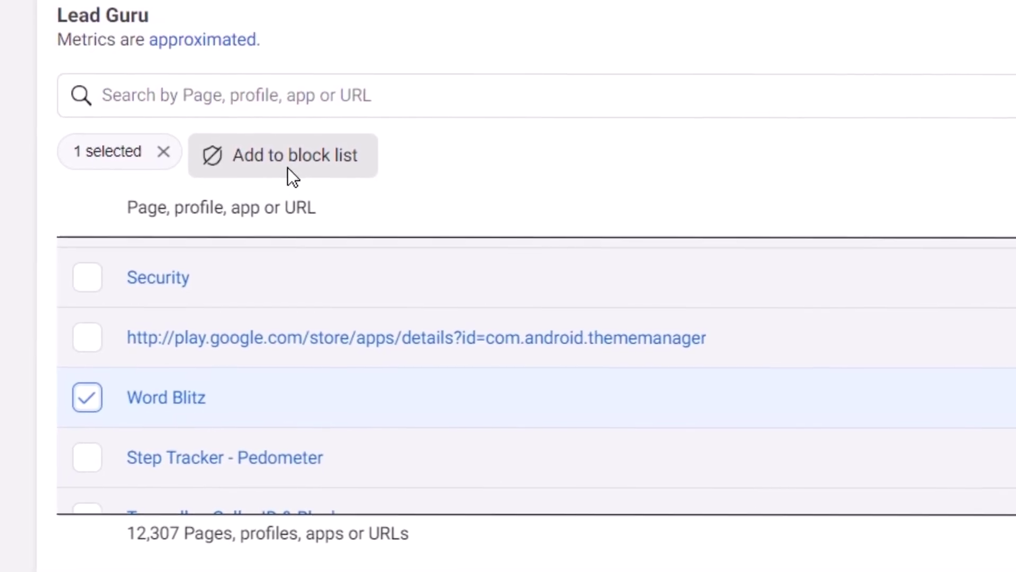
left_click(285, 164)
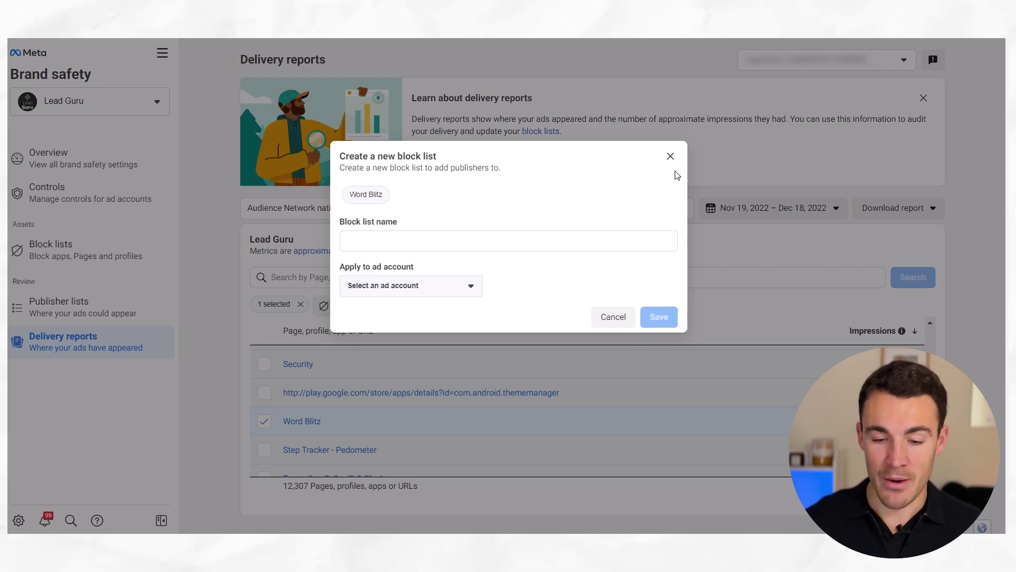
- Close the Create a new block list dialog, reopen it for Word Blitz, and scroll down
left_click(671, 157)
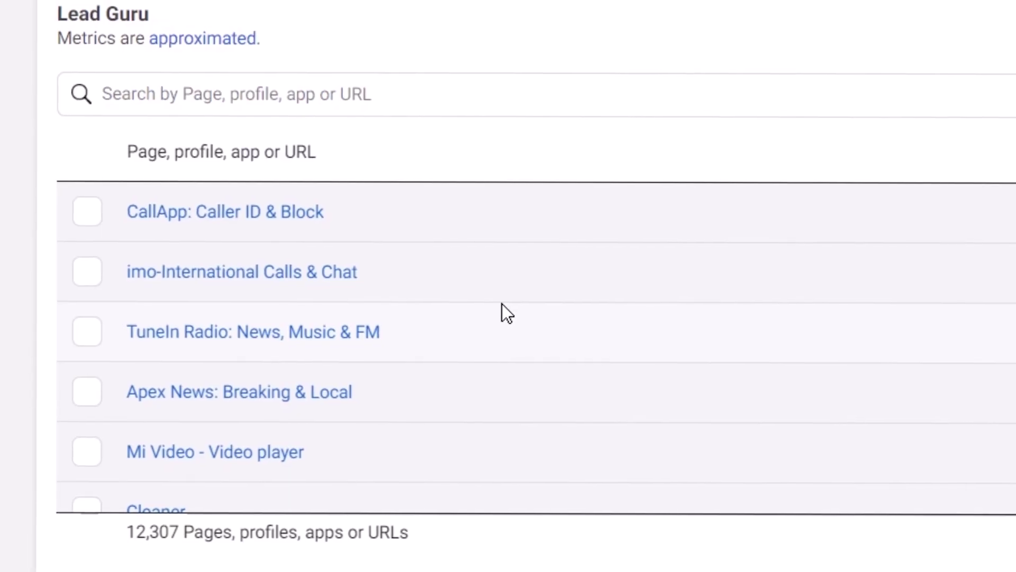
scroll(502, 305, "down", 4)
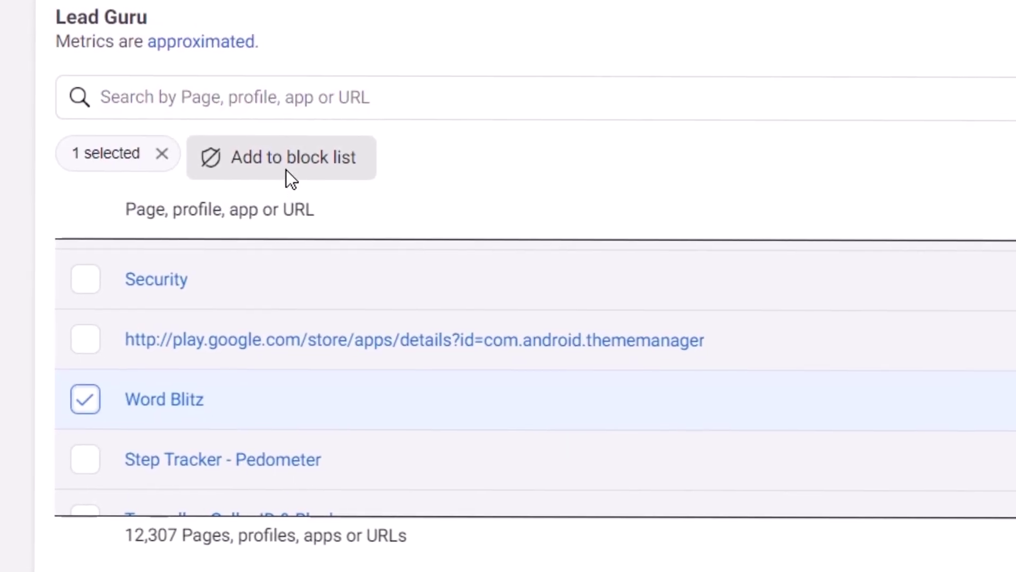
left_click(286, 169)
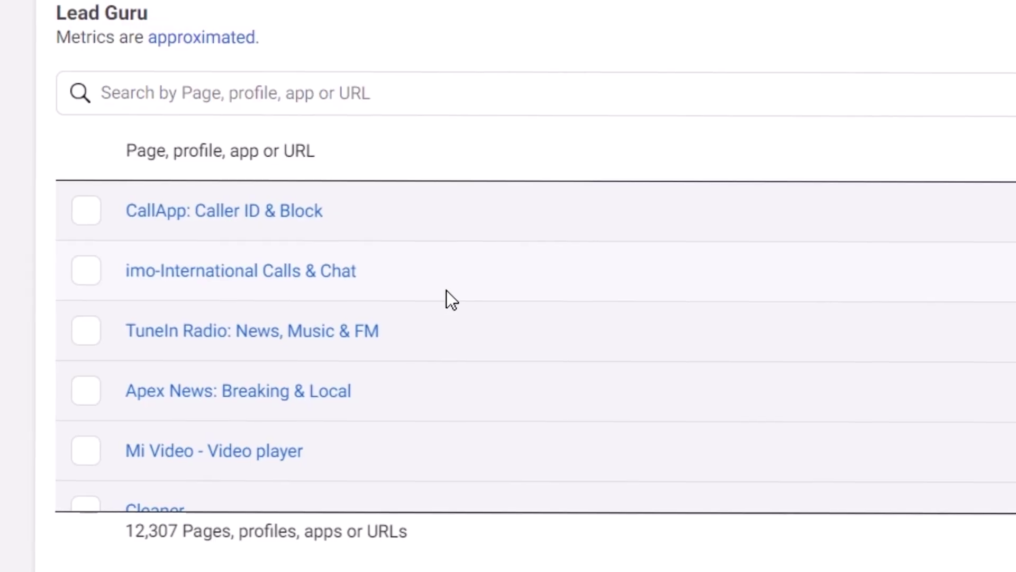
scroll(503, 303, "down", 4)
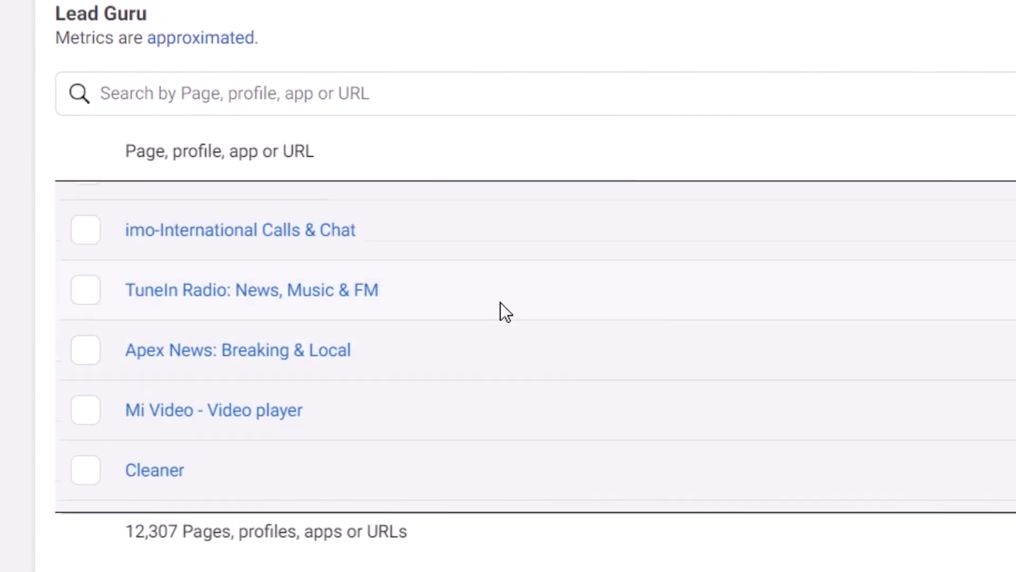
scroll(500, 301, "down", 2)
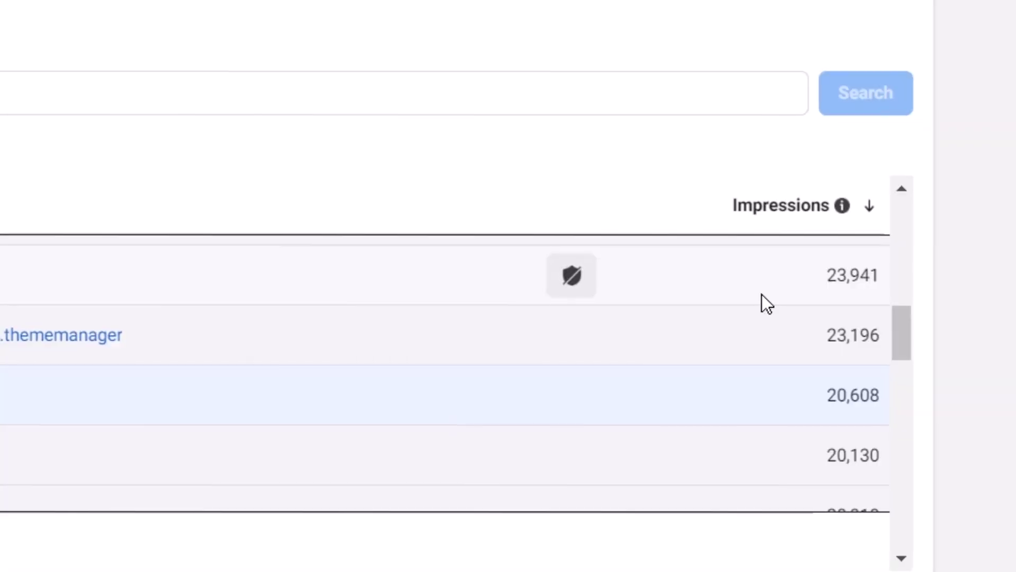
- Scroll back up the Audience Network report list
scroll(866, 377, "up", 10)
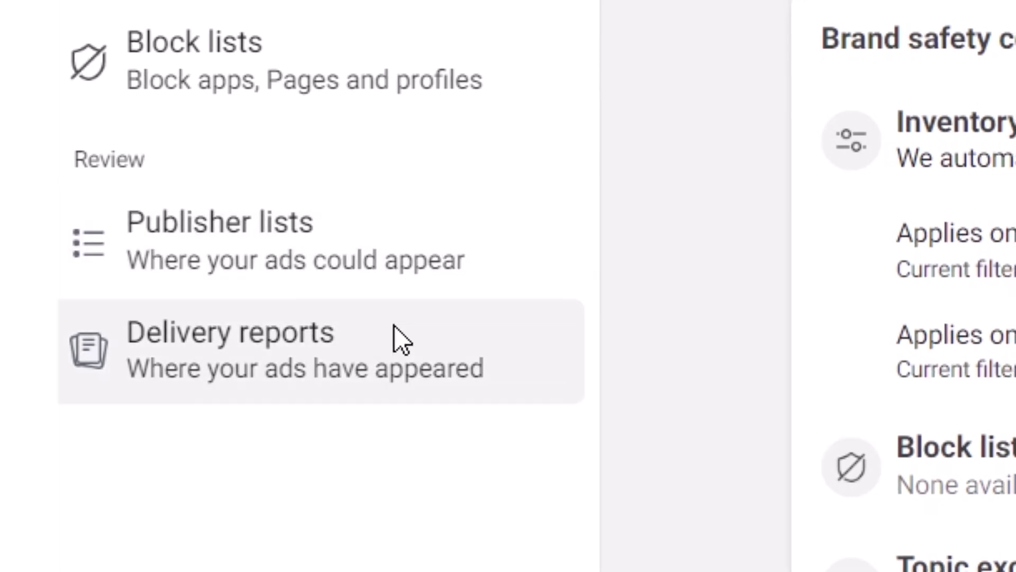
- Return to Delivery reports, tick Word Blitz, and reopen the new block list form
left_click(367, 334)
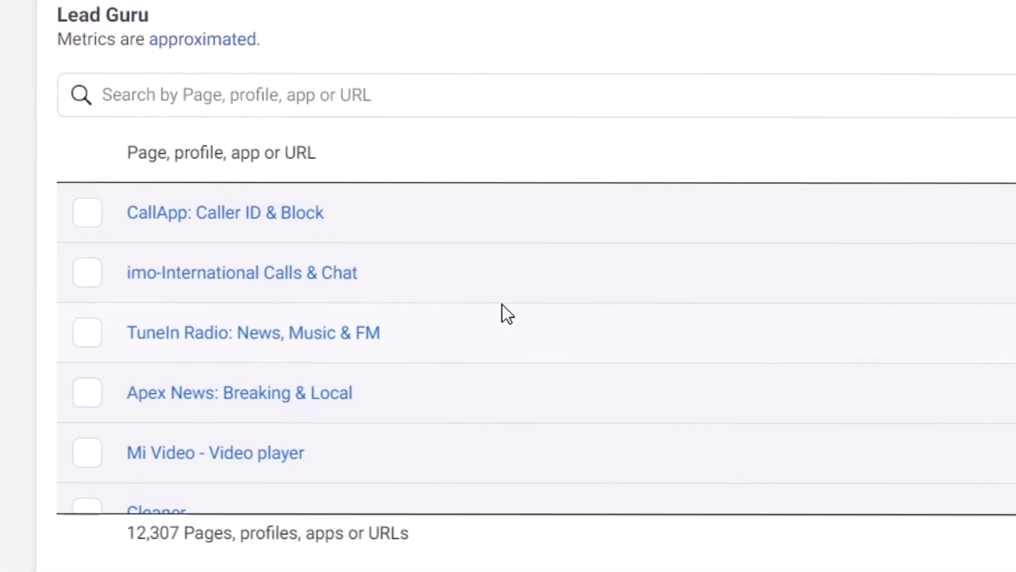
scroll(500, 307, "down", 2)
scroll(502, 310, "down", 3)
left_click(164, 400)
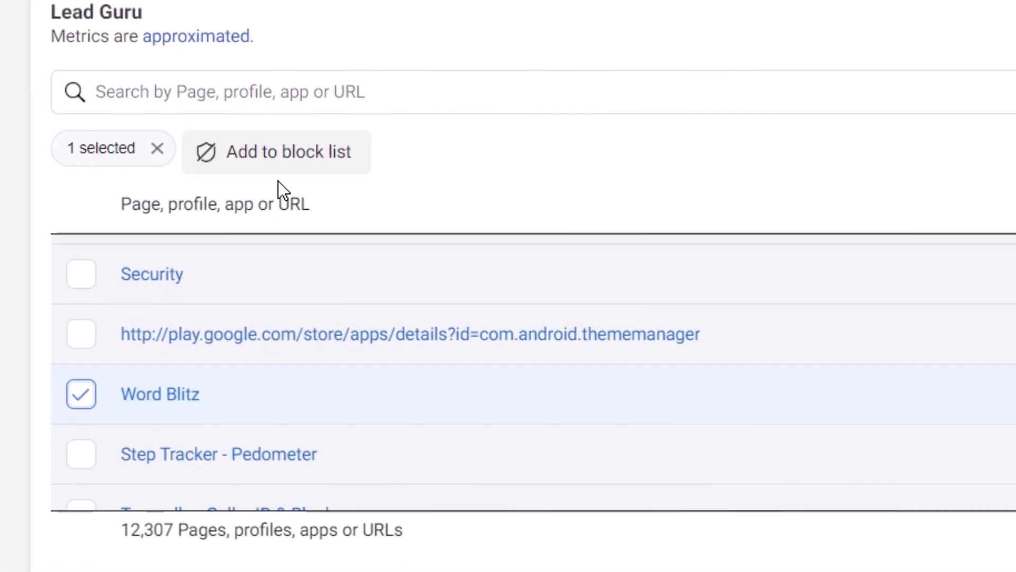
left_click(285, 164)
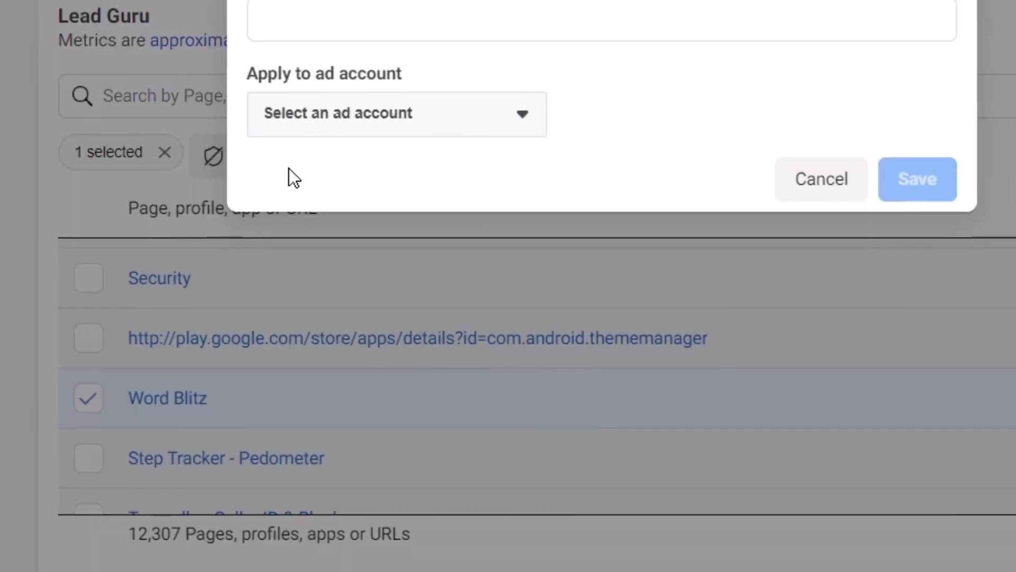